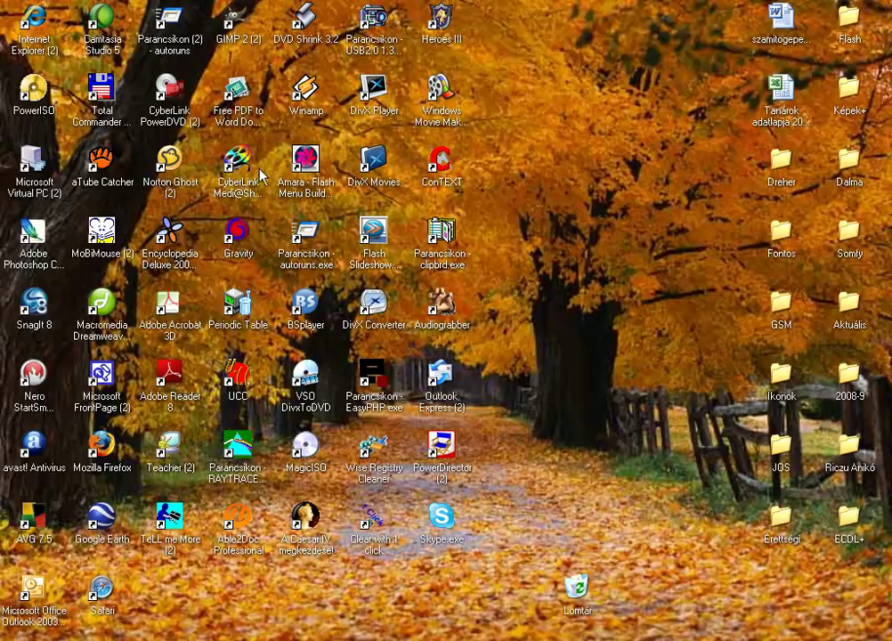
Launch GIMP 2 from its desktop shortcut
click(238, 30)
double_click(238, 30)
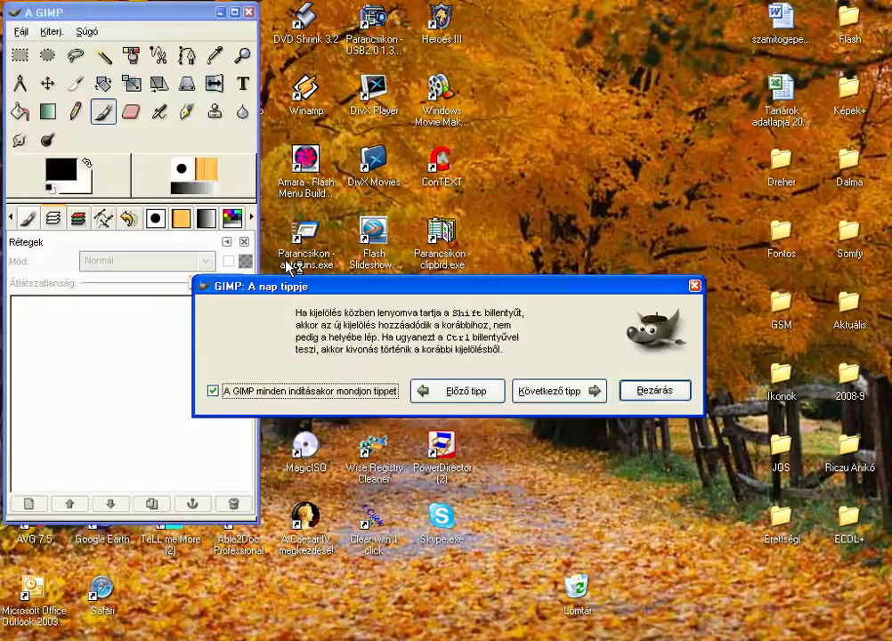
Open 620096.jpg, Arc1–3 and Maszk1–3 together from E:\…\Forrás\Teszt18
click(655, 393)
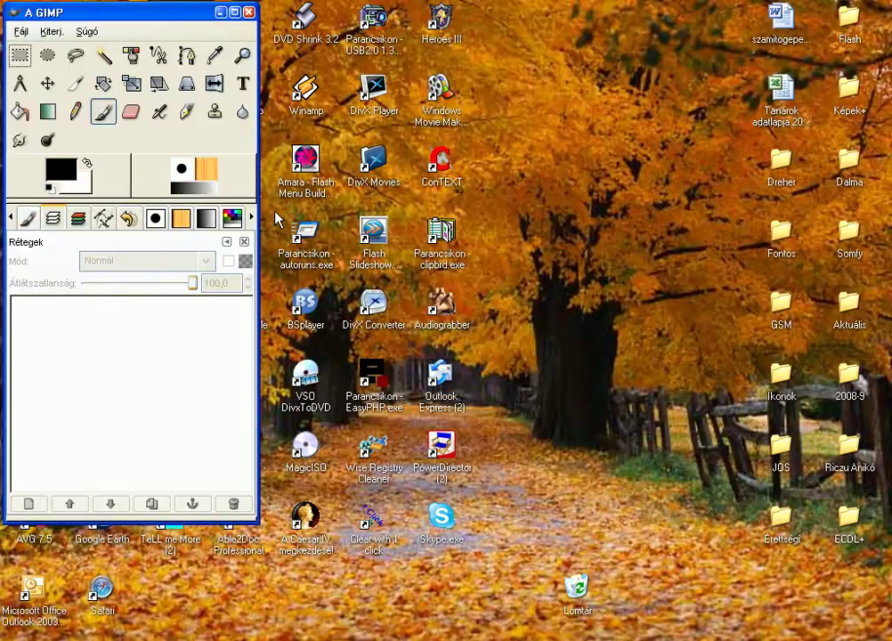
click(21, 31)
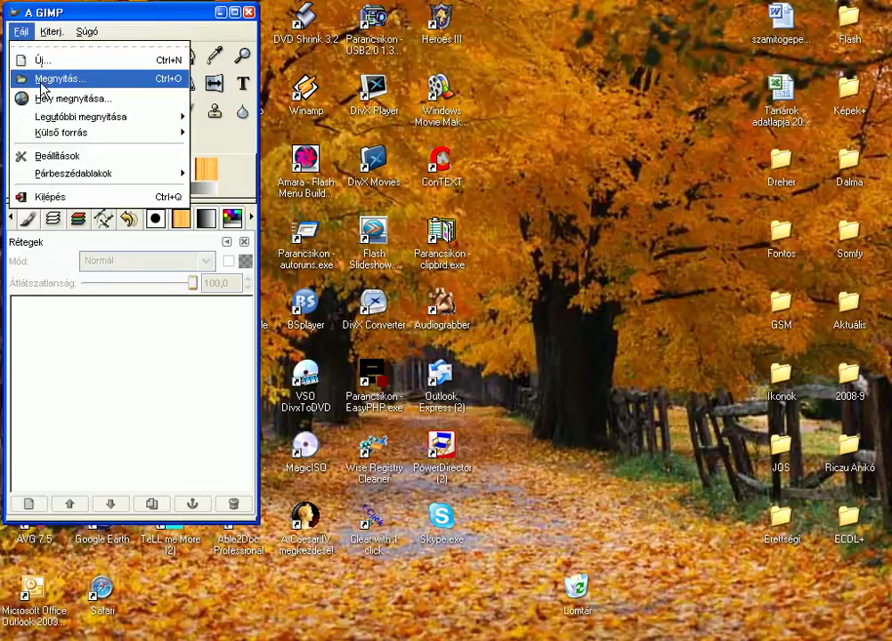
click(37, 76)
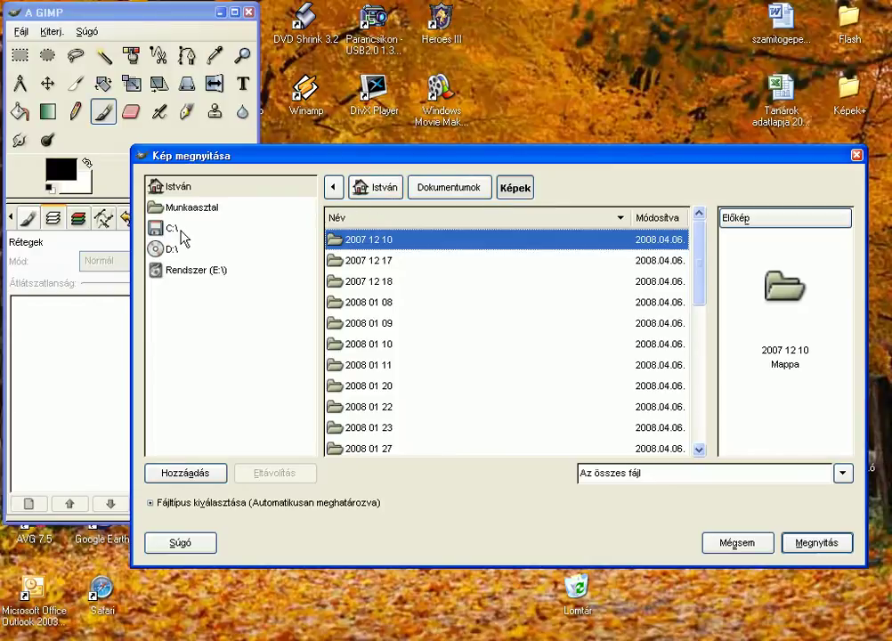
click(181, 271)
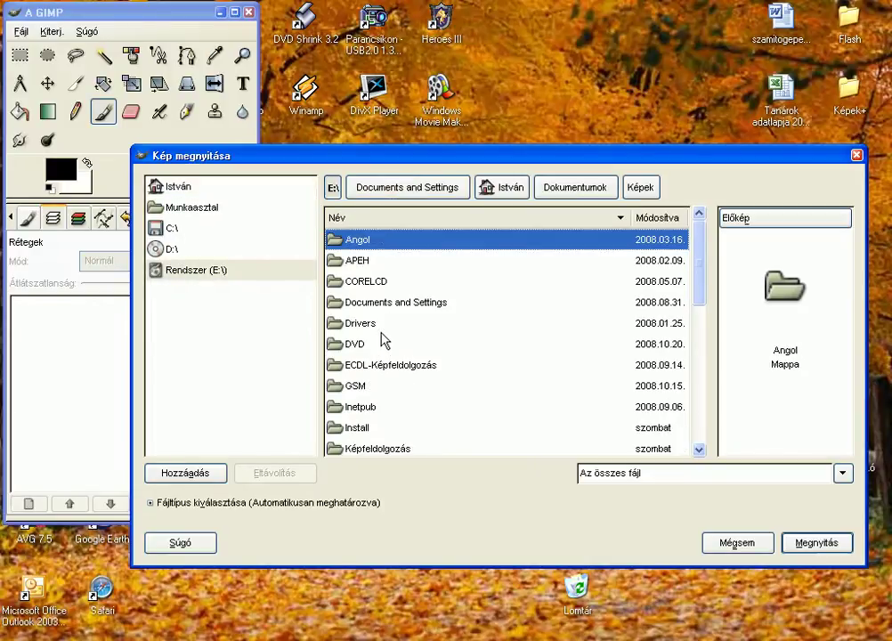
double_click(381, 365)
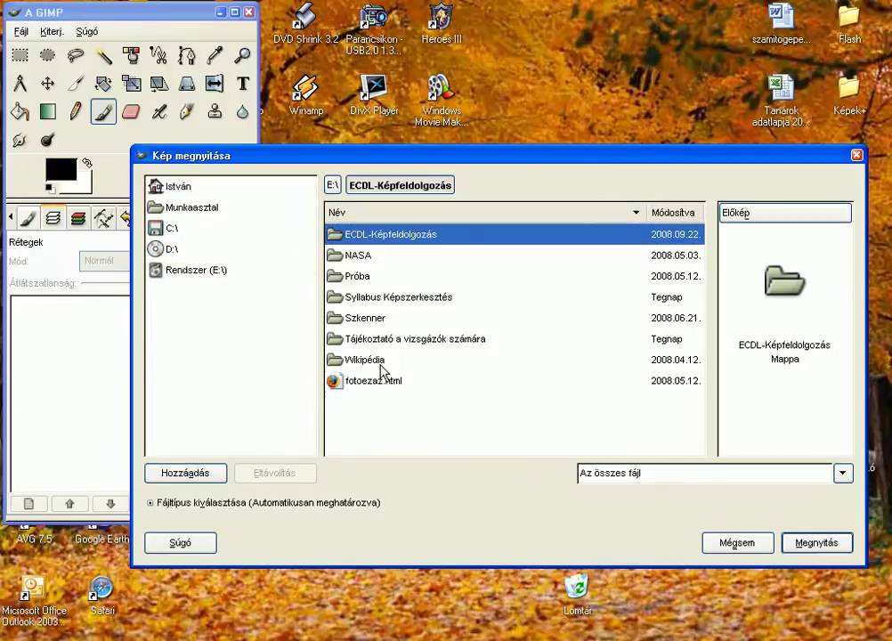
double_click(363, 236)
double_click(394, 320)
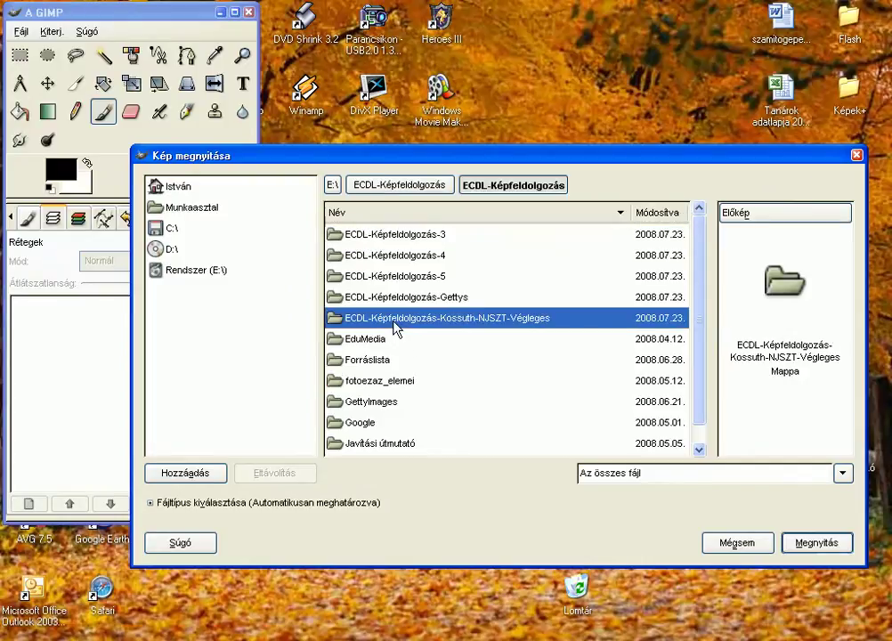
double_click(351, 299)
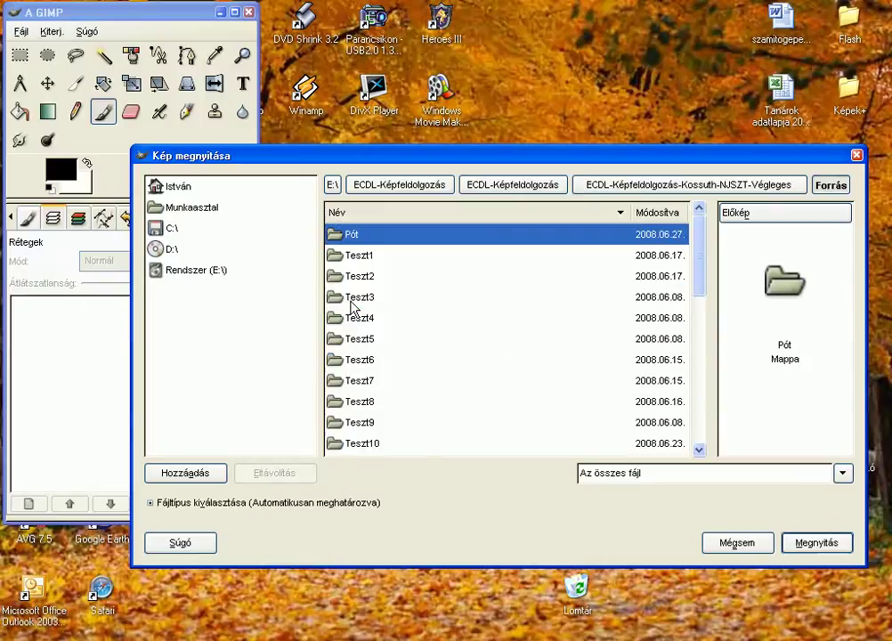
drag(698, 280, 700, 360)
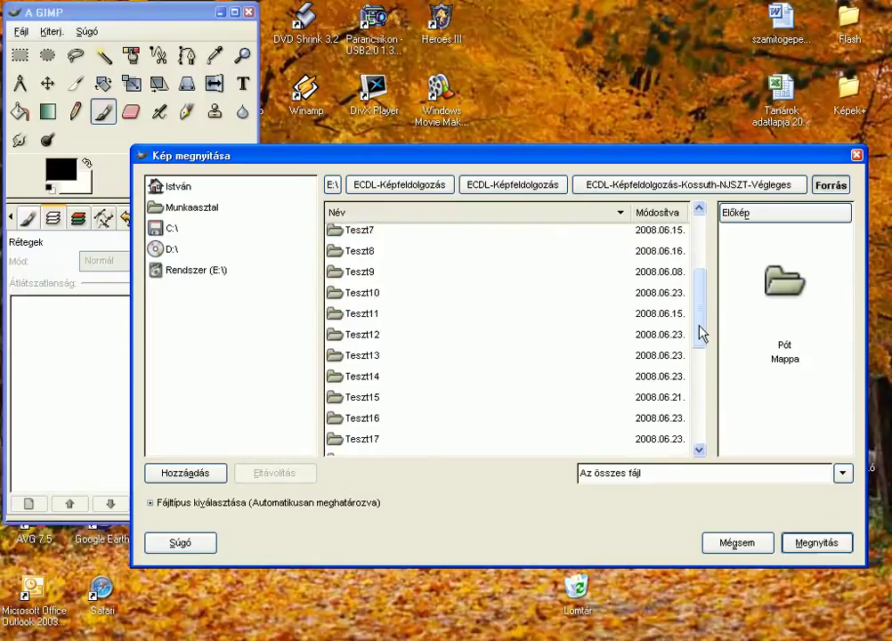
double_click(369, 378)
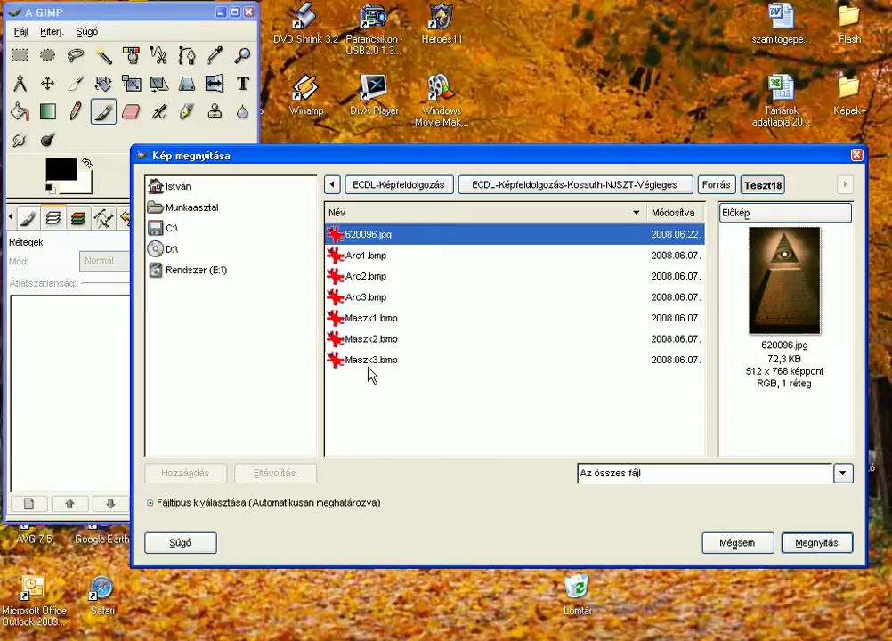
shift+click(368, 365)
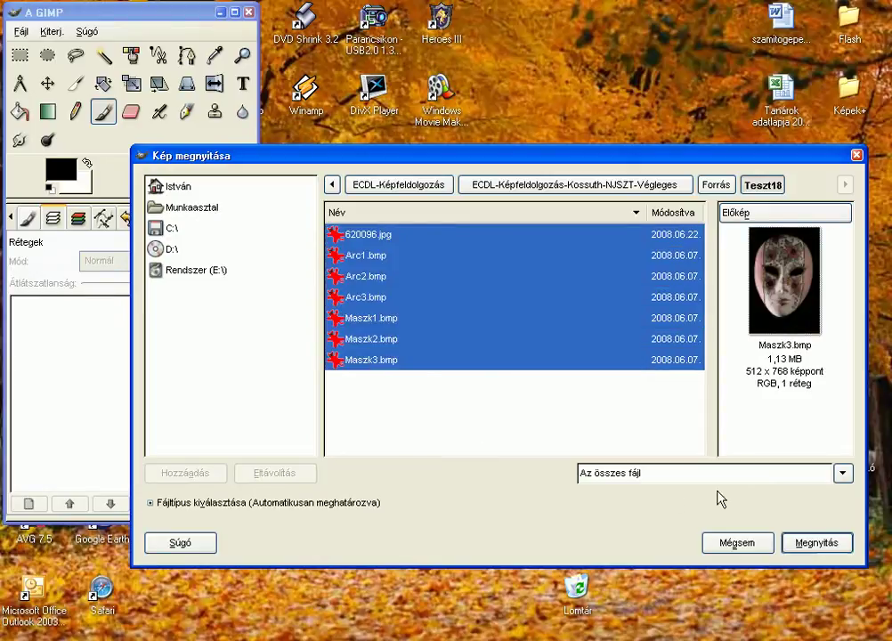
click(816, 543)
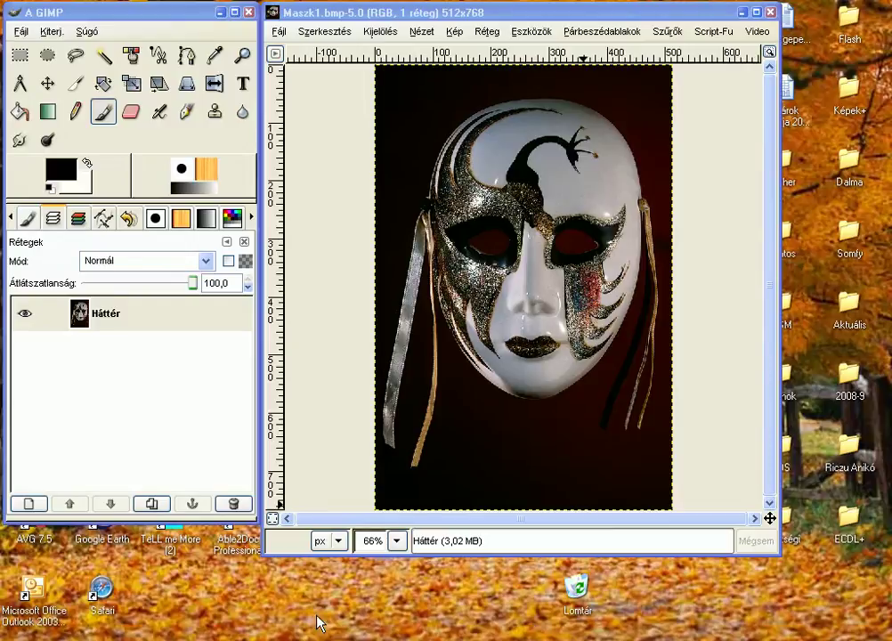
Duplicate the Háttér background layer of Maszk1.bmp
click(153, 504)
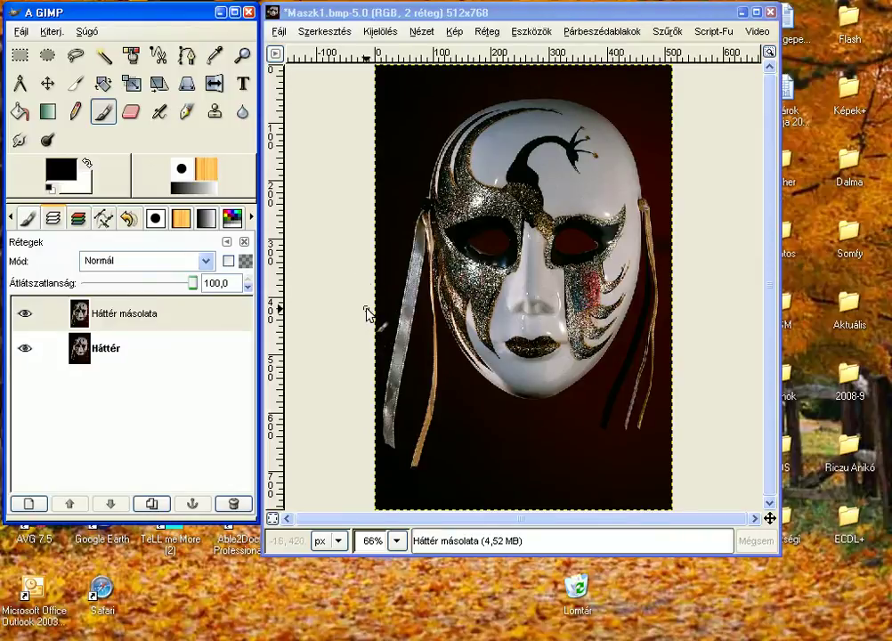
Fuzzy-select all the dark background around the mask and its ribbons on Maszk1
click(105, 58)
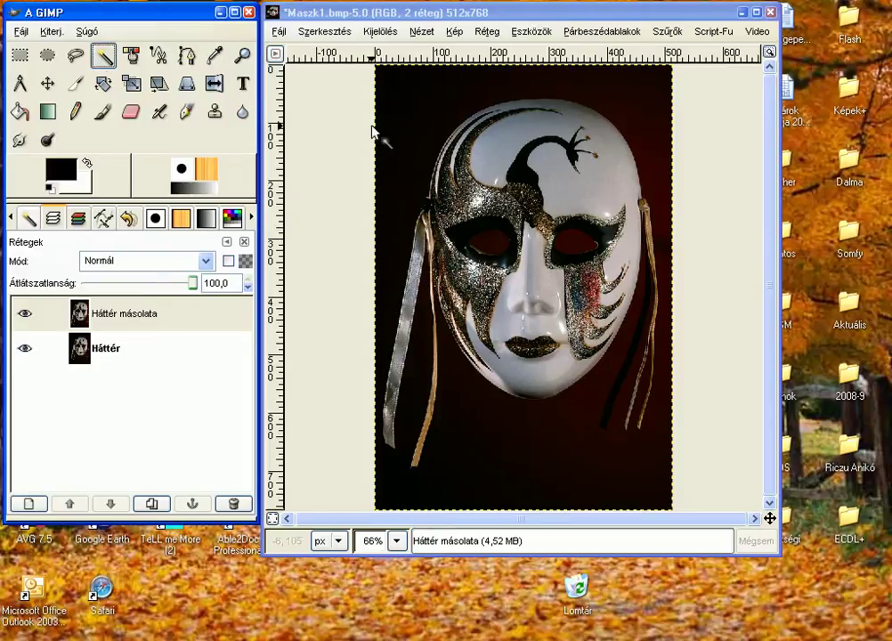
click(415, 135)
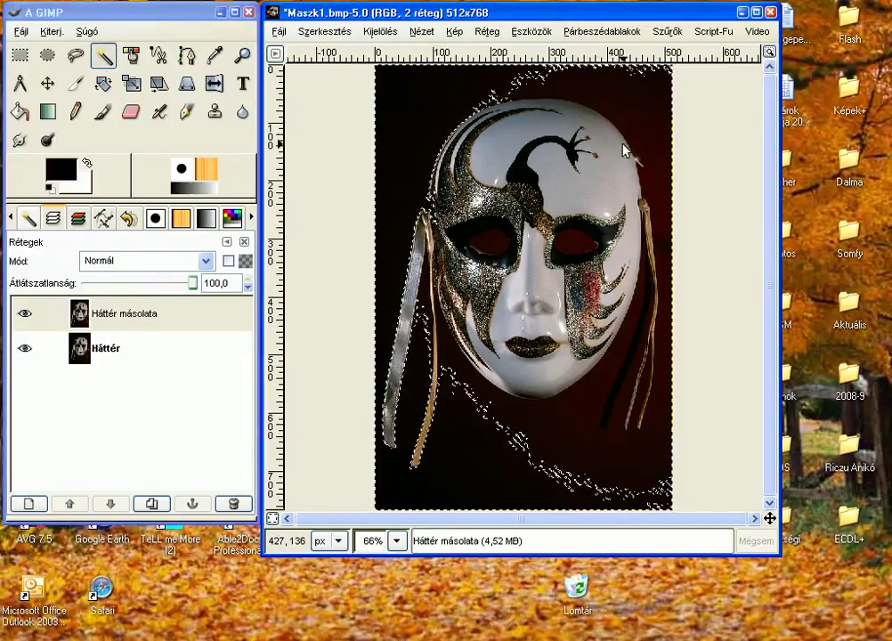
shift+click(614, 118)
shift+click(664, 149)
shift+click(651, 79)
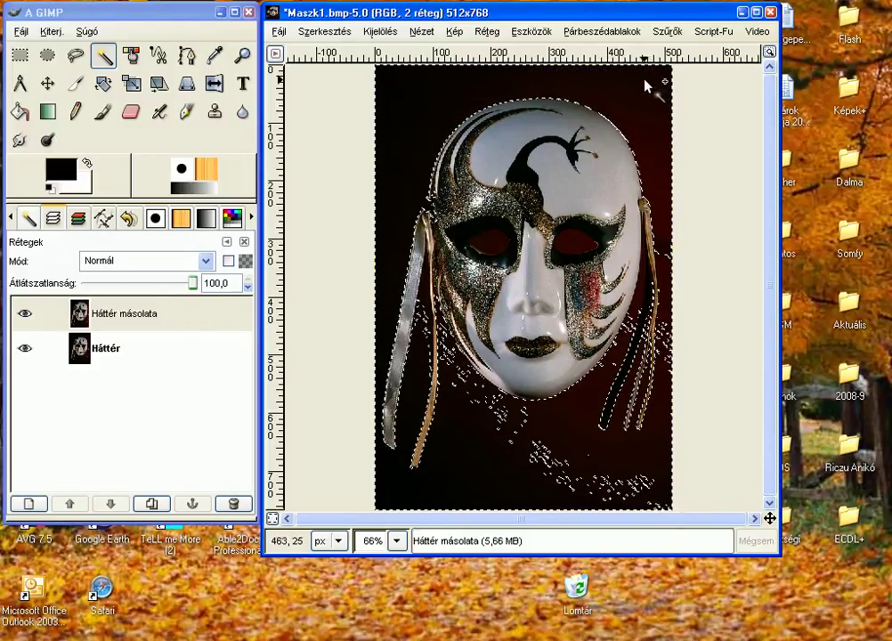
shift+click(659, 285)
shift+click(656, 292)
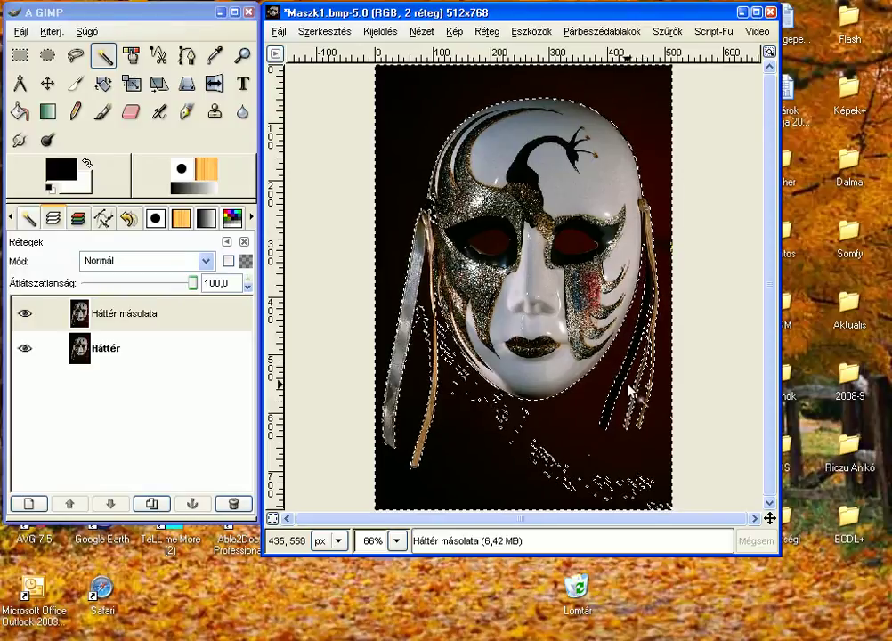
shift+click(633, 495)
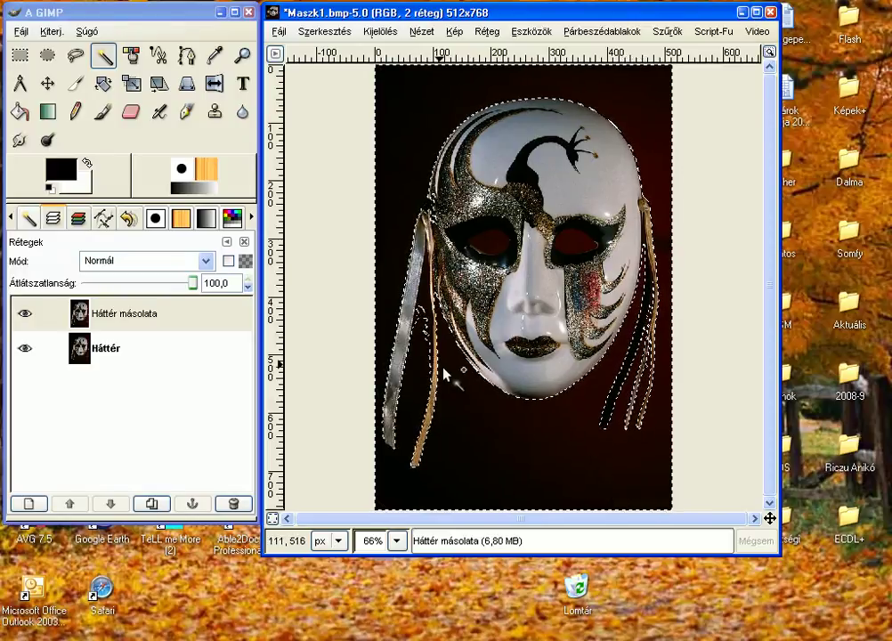
shift+click(425, 287)
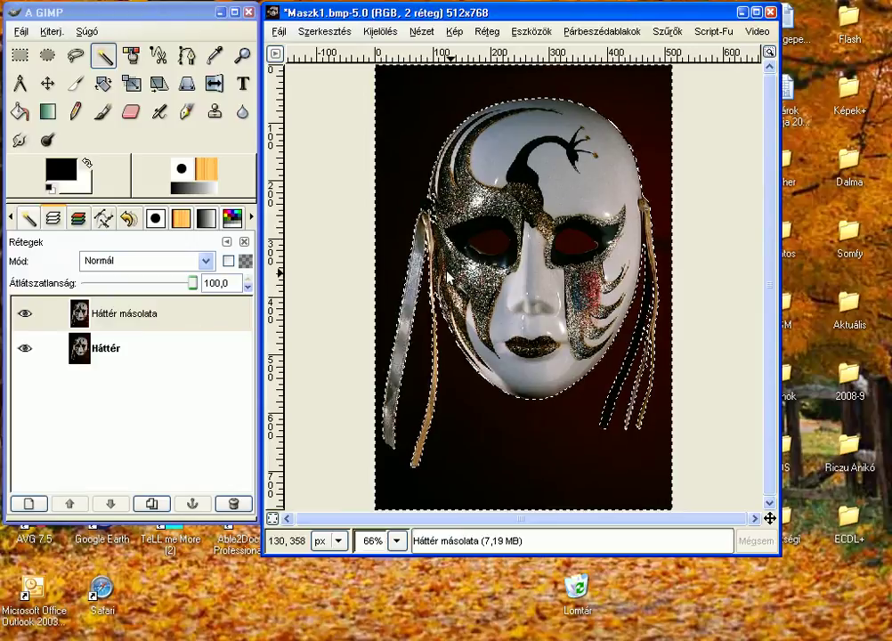
shift+click(647, 344)
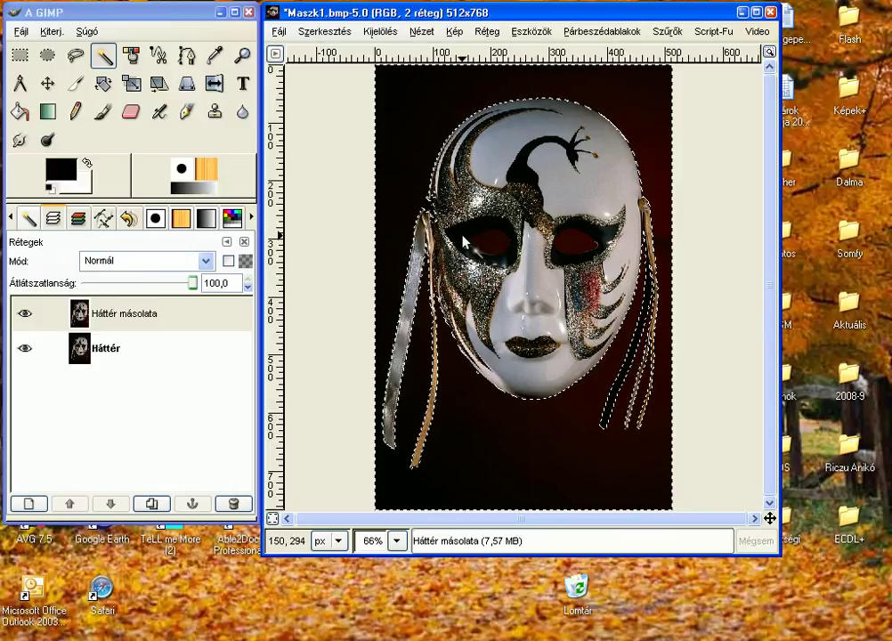
click(76, 56)
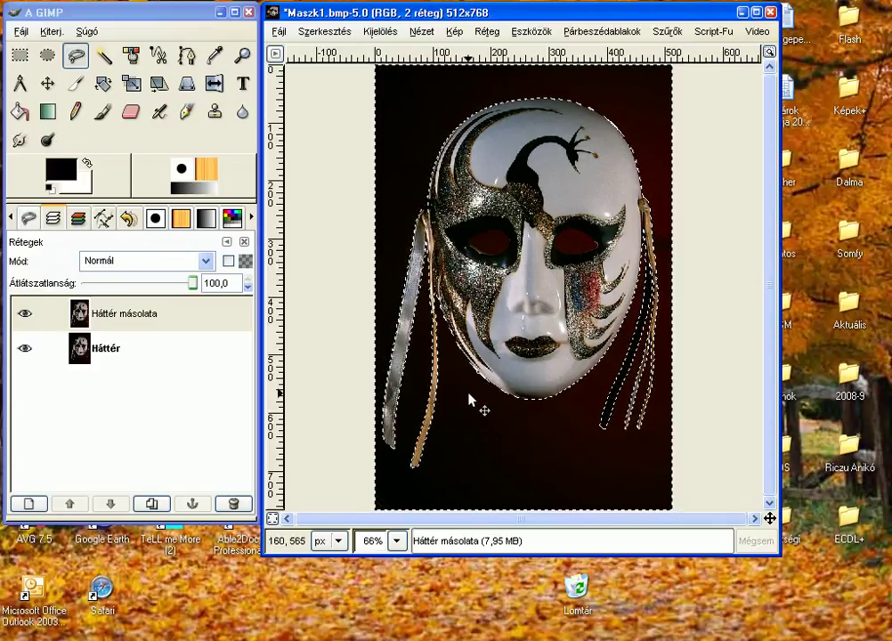
Remove the copy's dark background, hide the original Háttér layer, and cut out both eye holes
key(ctrl+x)
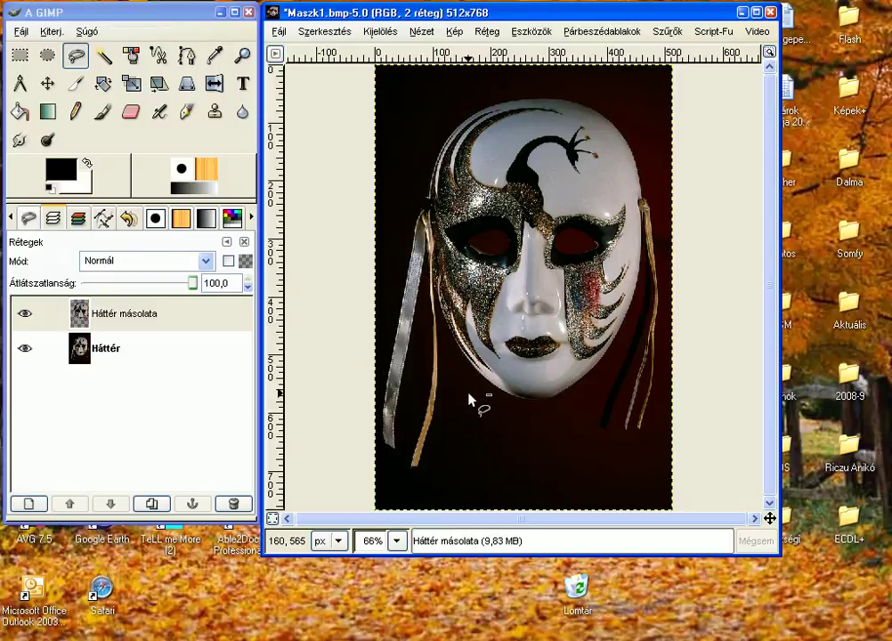
click(25, 350)
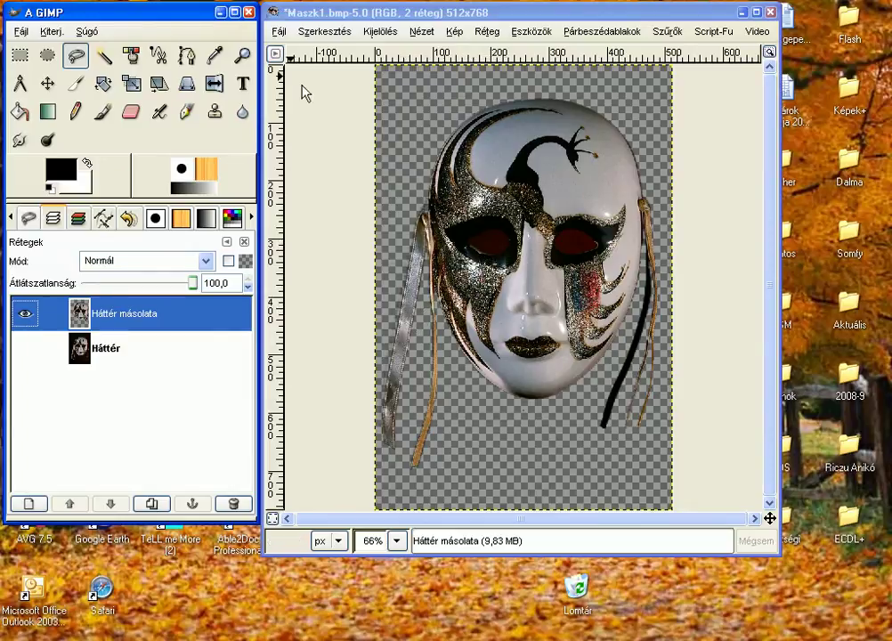
click(105, 57)
click(503, 247)
shift+click(574, 253)
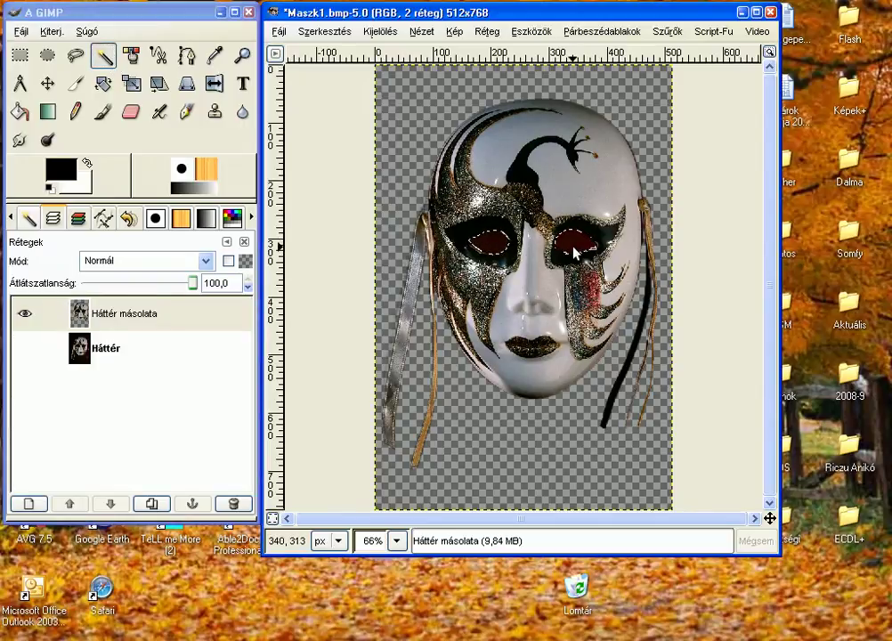
key(Delete)
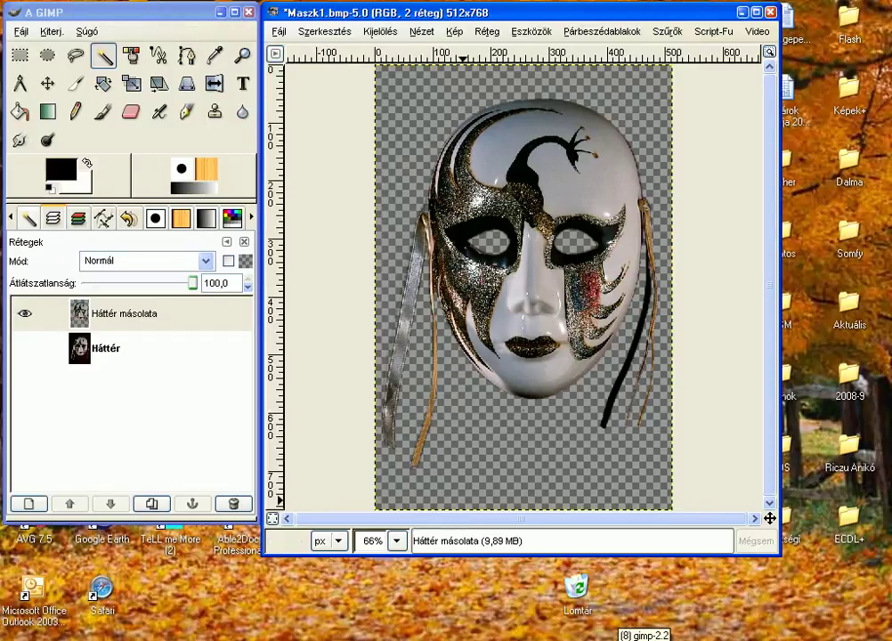
Bring the Arc1.bmp portrait forward and move its window to the right
click(623, 634)
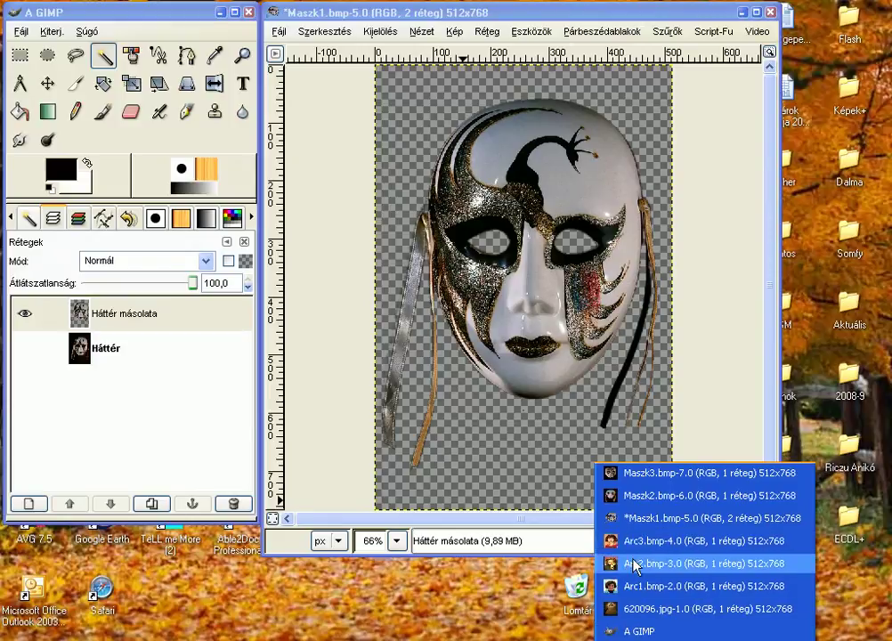
click(613, 587)
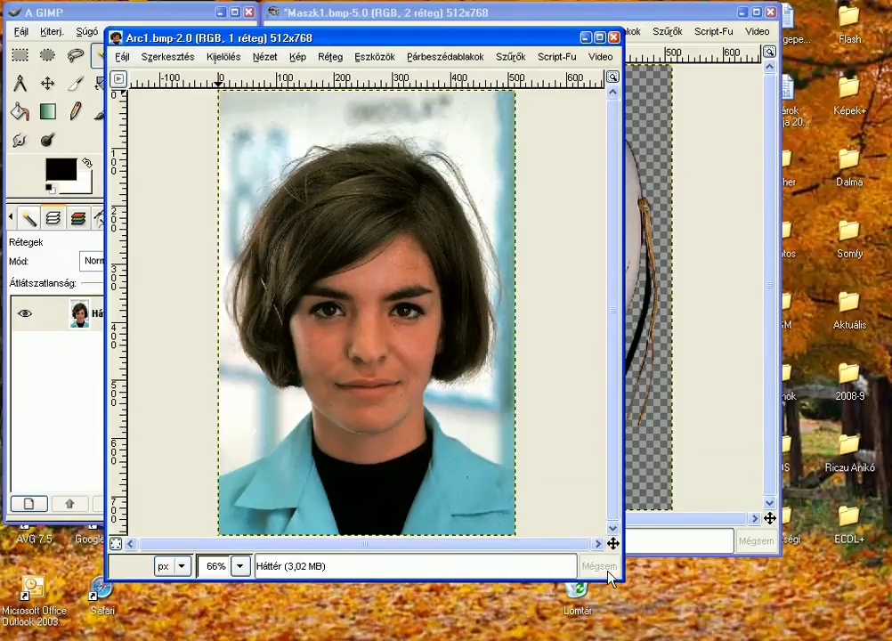
drag(512, 46, 671, 46)
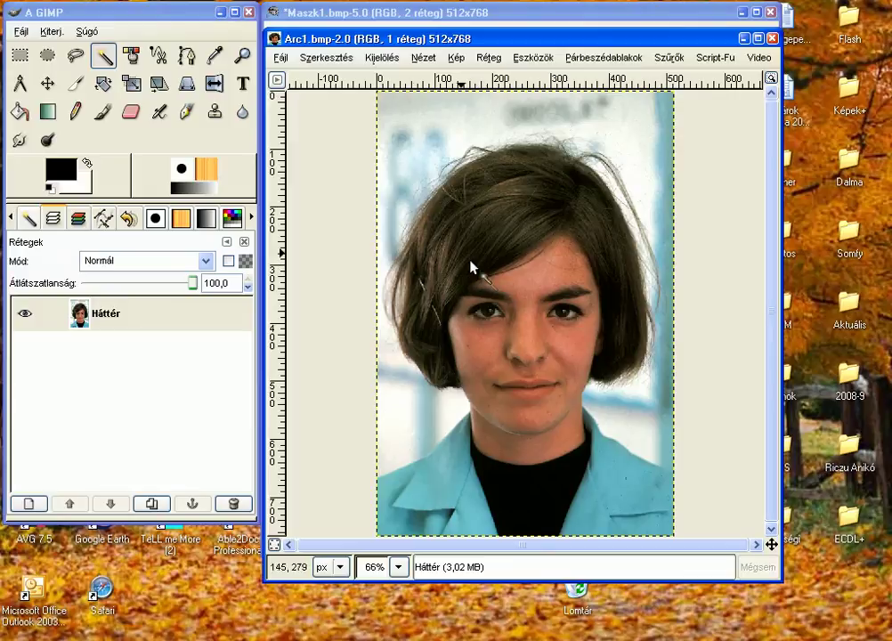
Draw an elliptical selection centred over both eyes on the Arc1 face
click(49, 57)
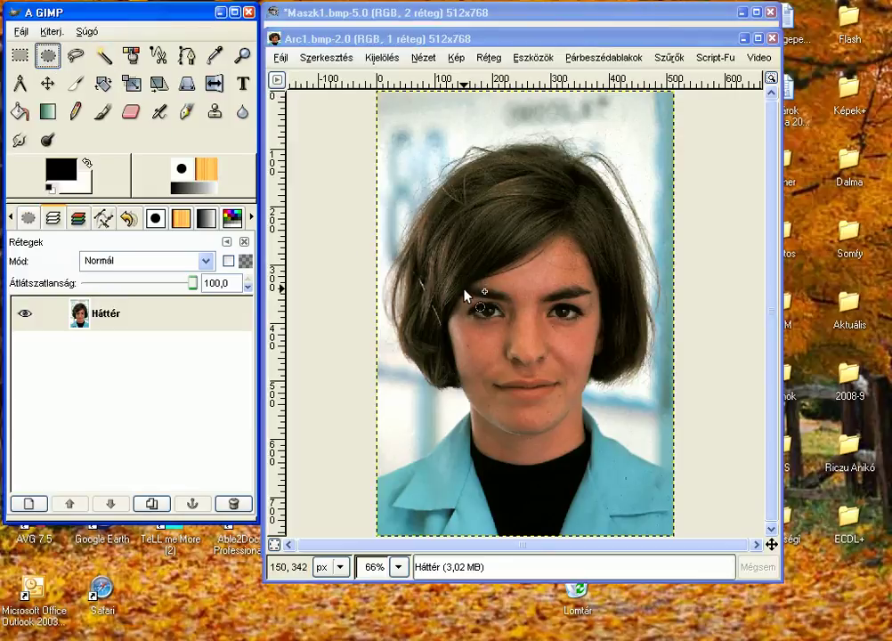
drag(465, 289, 623, 360)
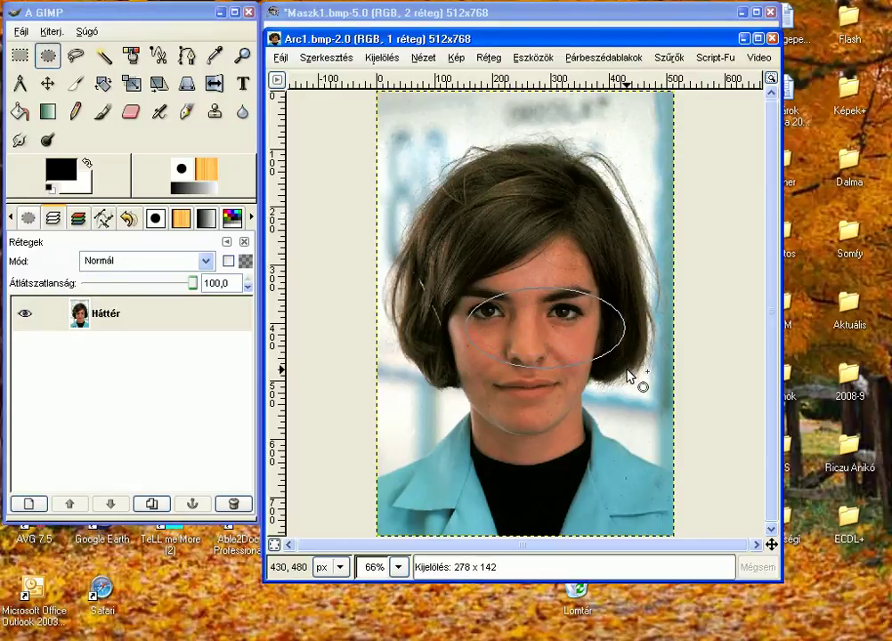
drag(623, 361, 625, 367)
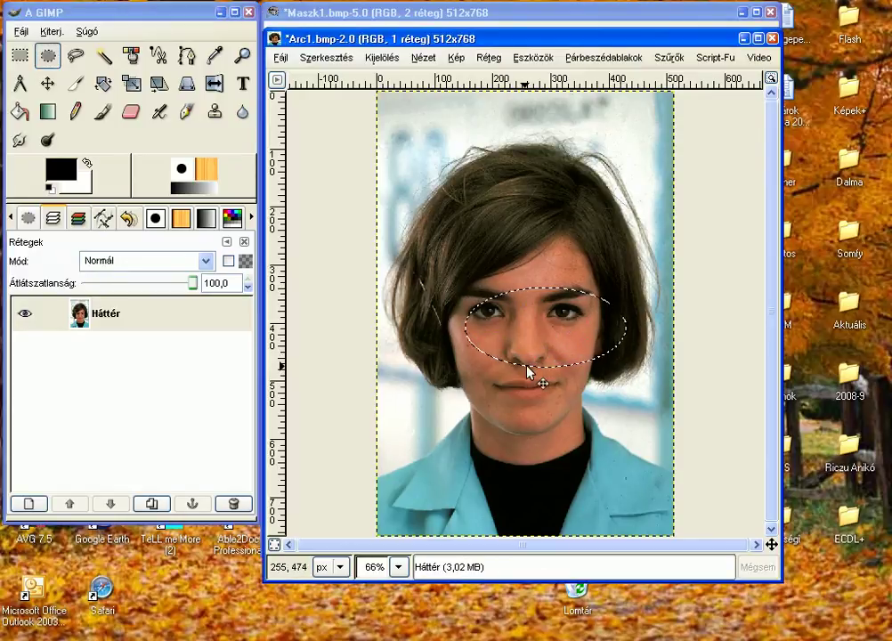
mouse_move(544, 370)
mouse_down()
mouse_move(523, 371)
mouse_move(522, 362)
mouse_up()
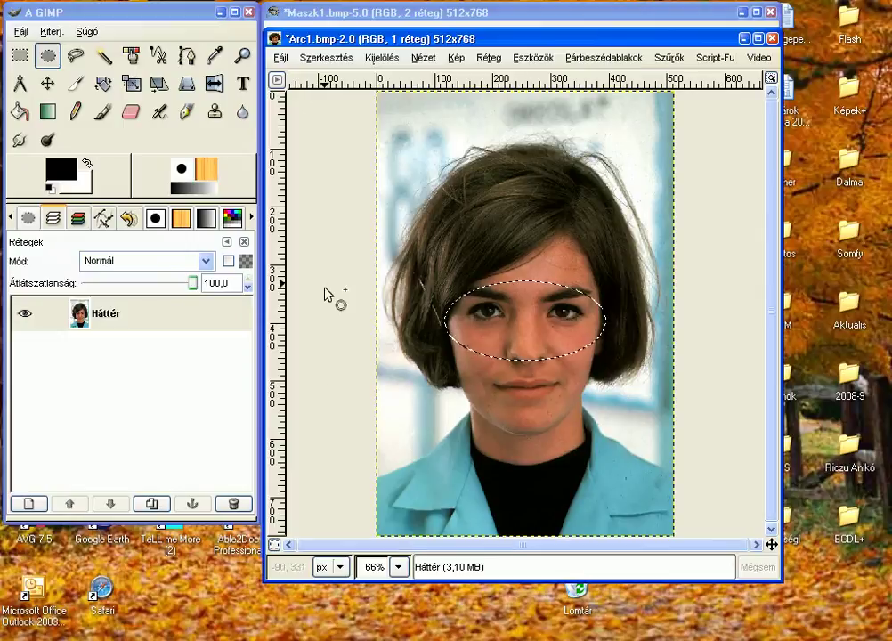
Paste the copied eye oval into Maszk1.bmp as a layer named 'Arc1'
click(562, 22)
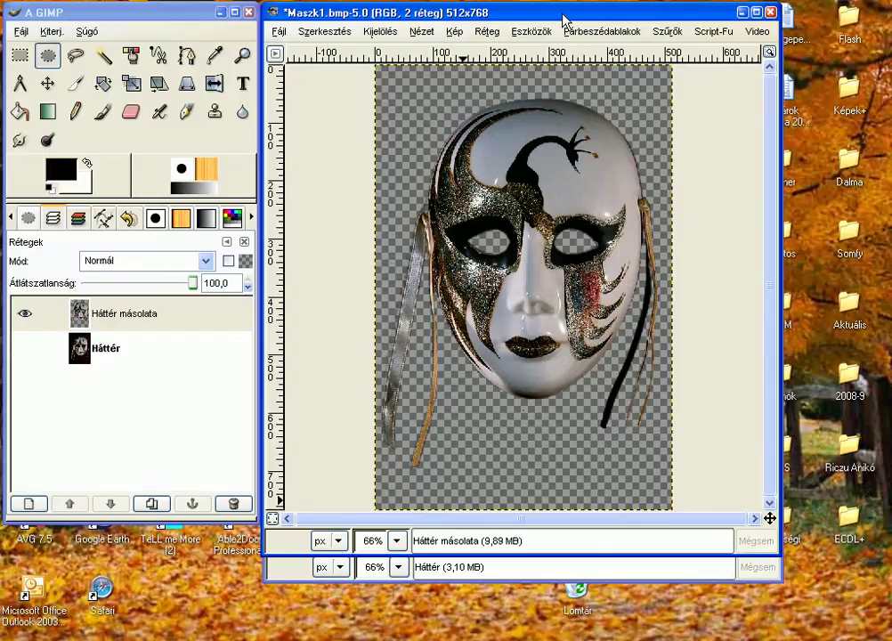
key(ctrl+v)
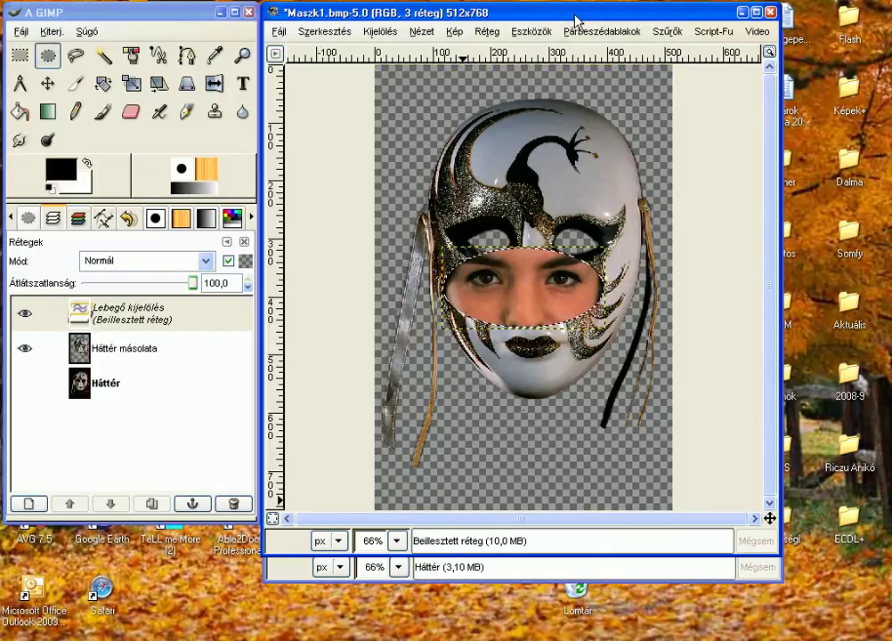
click(128, 329)
double_click(127, 329)
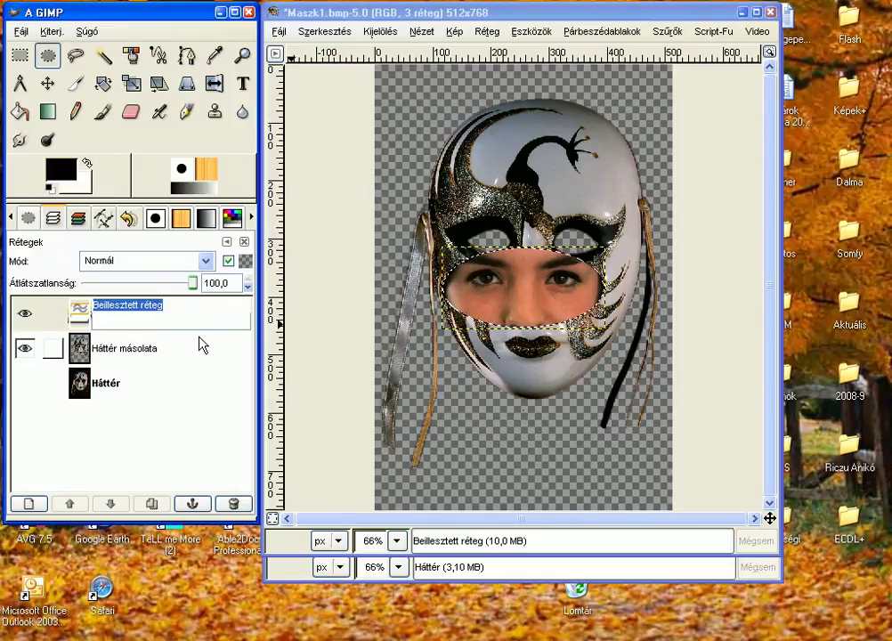
text(Ar)
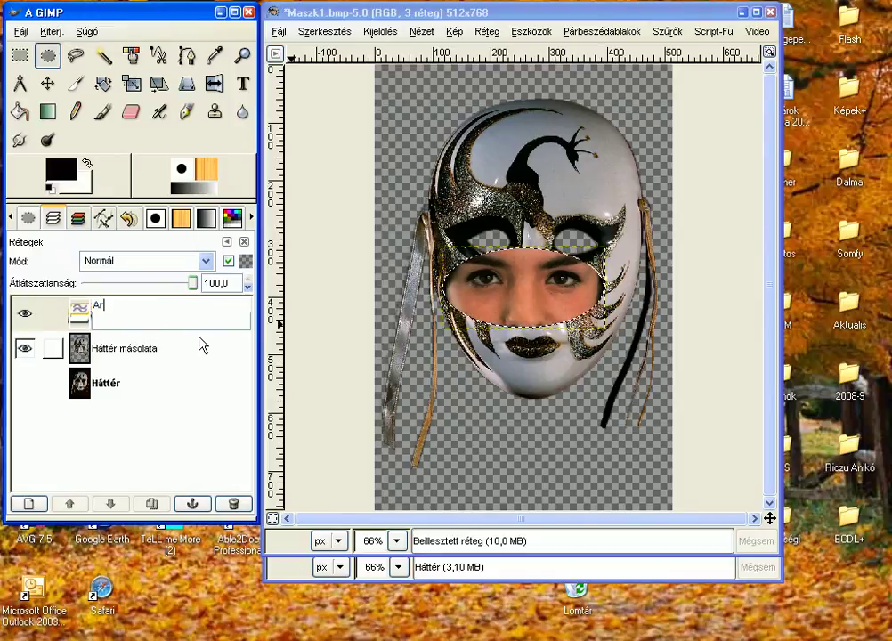
text(c)
text(1)
key(Return)
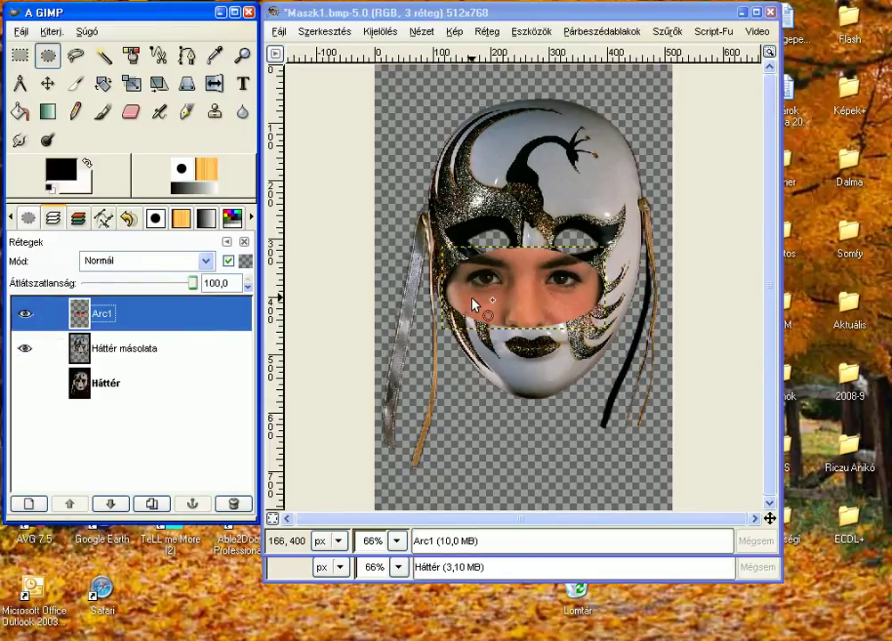
Lower the Arc1 layer beneath Háttér másolata and align its eyes within the eye holes
click(48, 83)
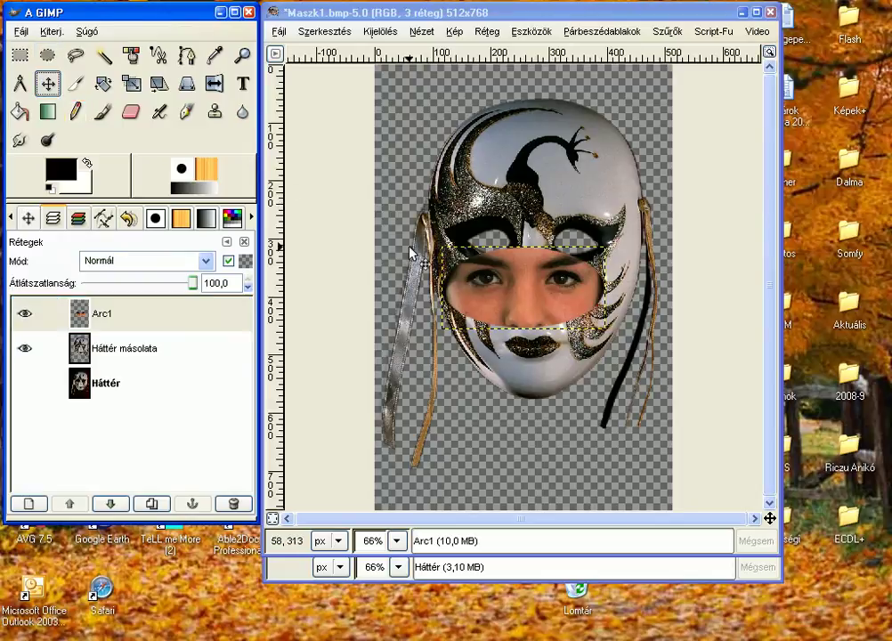
drag(519, 310, 530, 269)
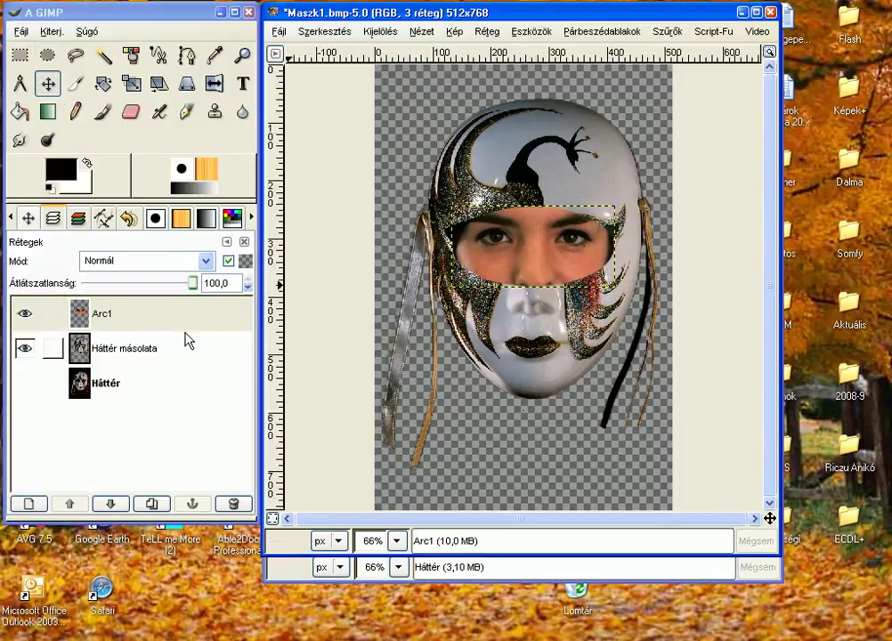
click(111, 504)
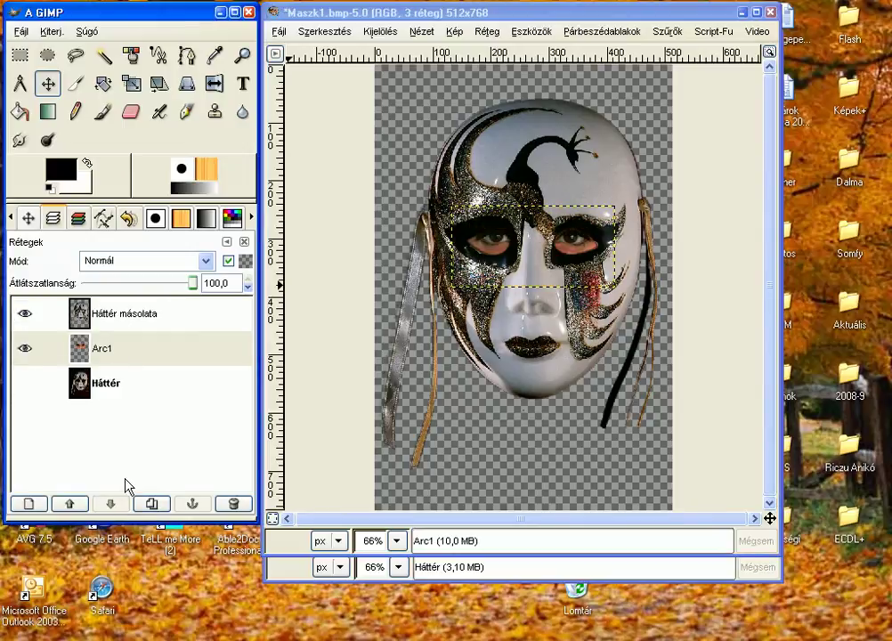
drag(545, 292, 541, 296)
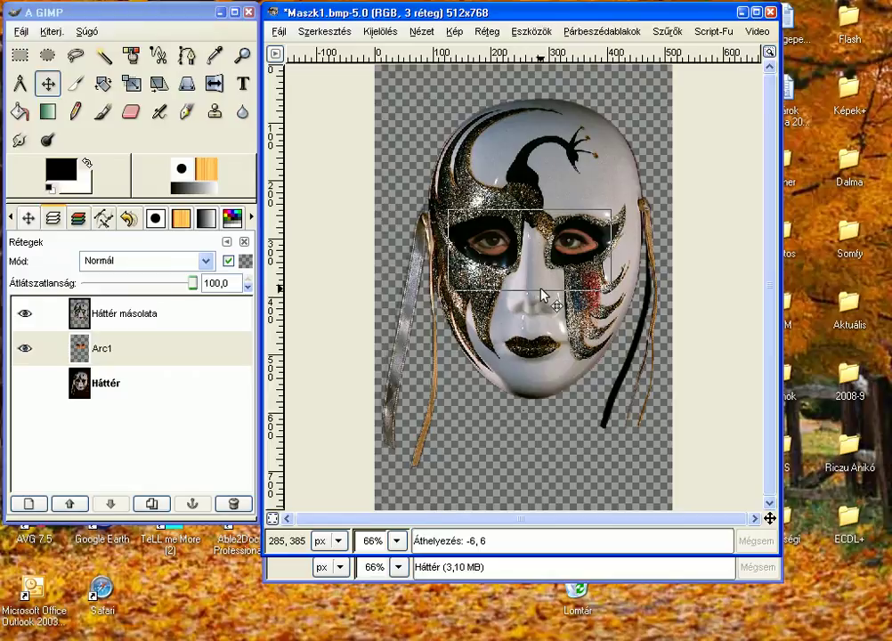
drag(541, 290, 541, 290)
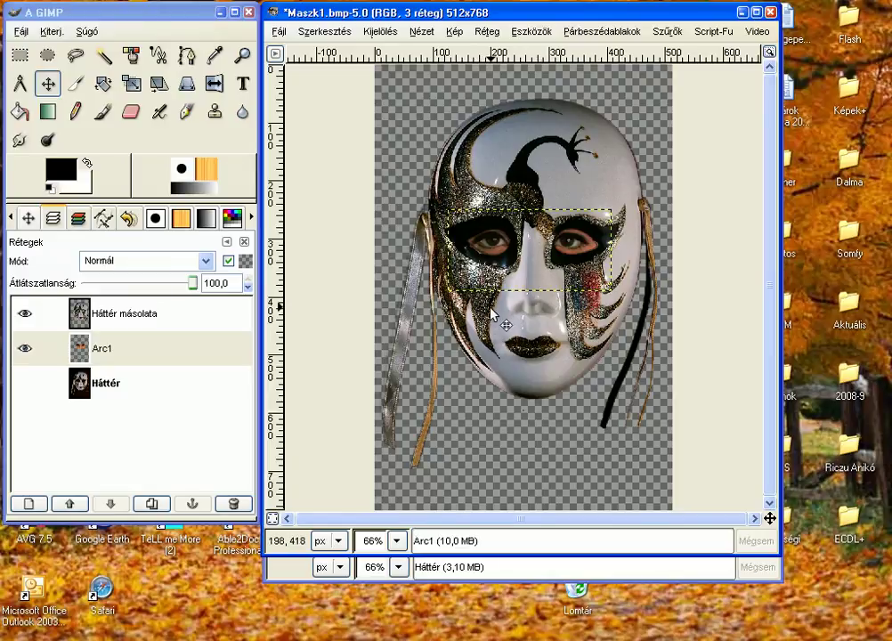
drag(537, 292, 539, 295)
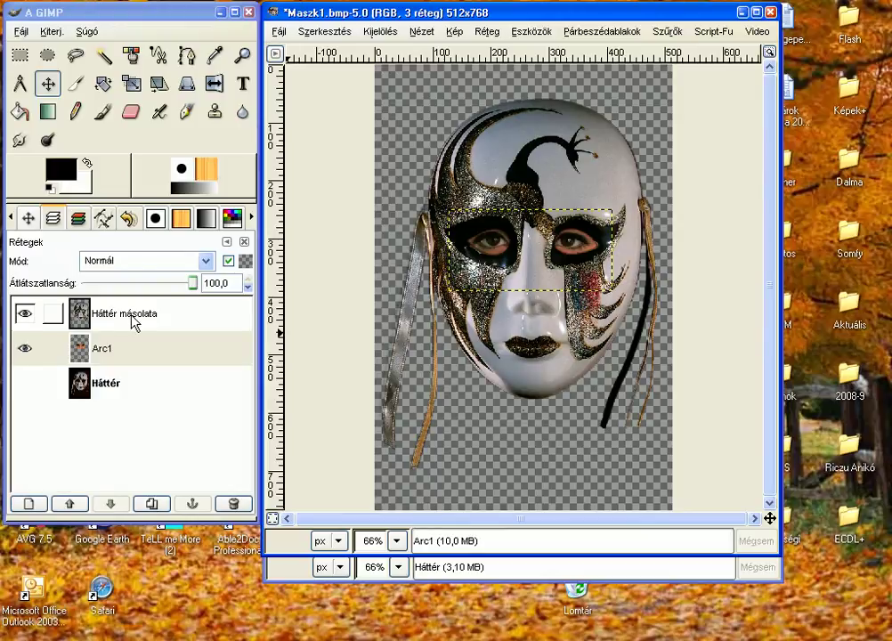
Rename the Háttér másolata layer to 'Maszk1'
click(134, 318)
double_click(134, 318)
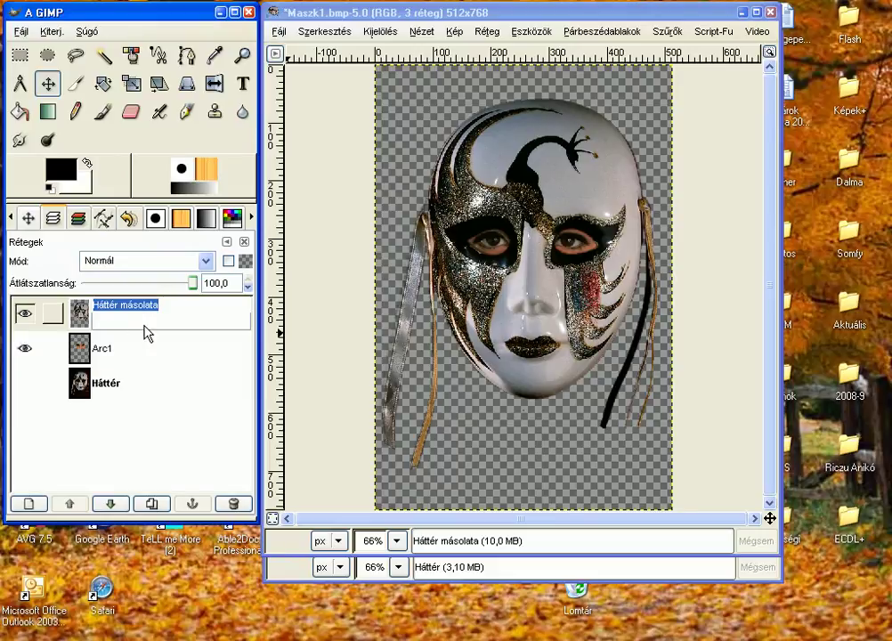
text(Maszk1)
key(Return)
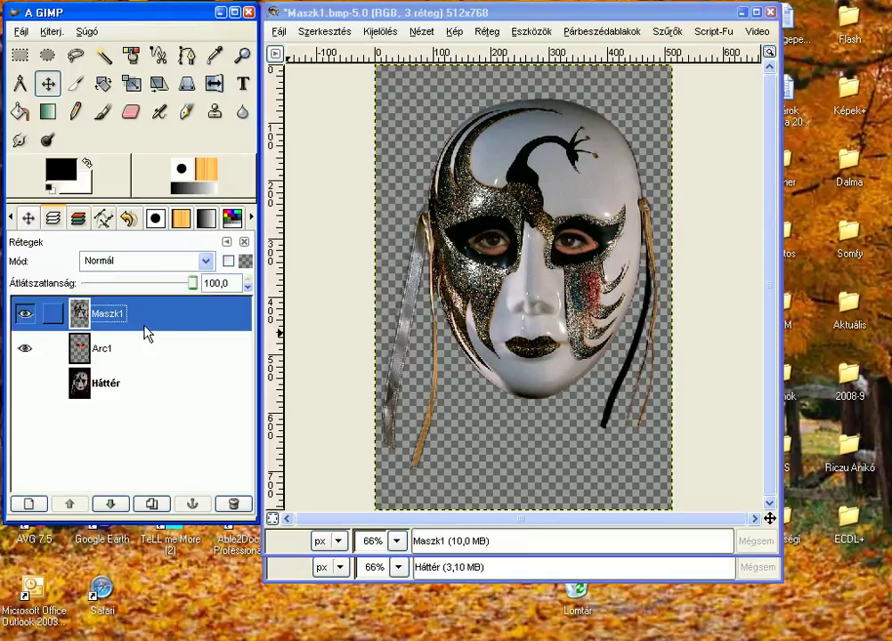
Merge the visible layers and name the merged layer 'Maszk1'
right_click(157, 330)
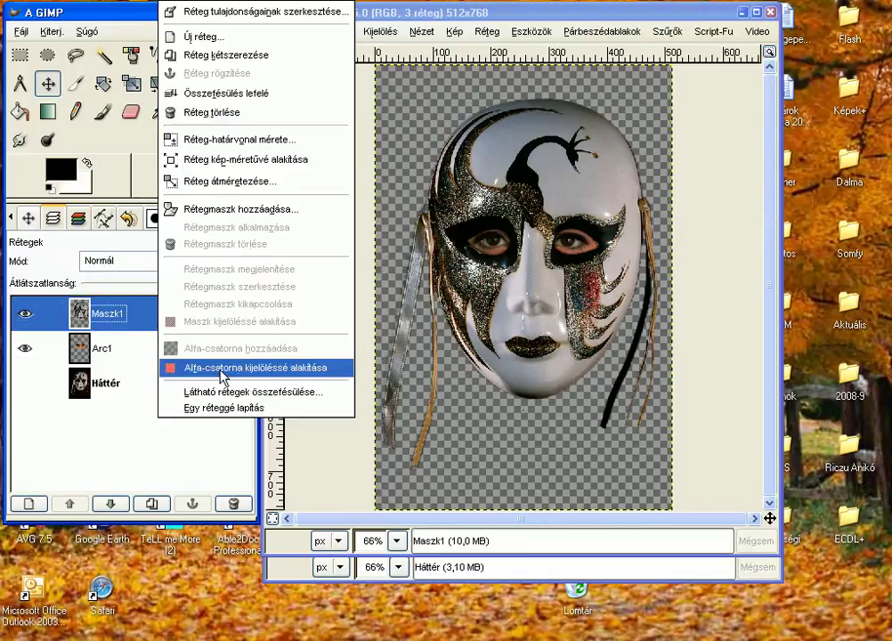
click(228, 391)
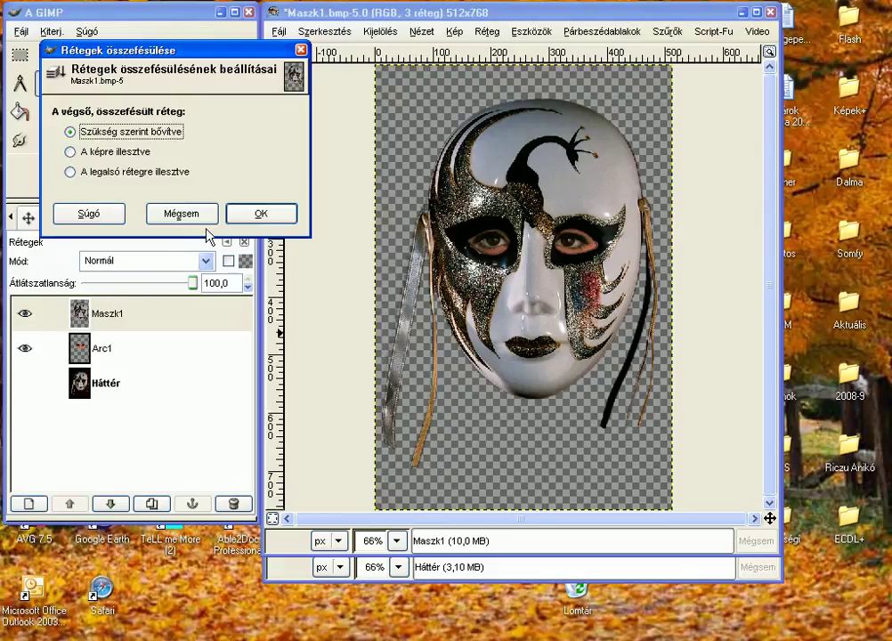
click(259, 214)
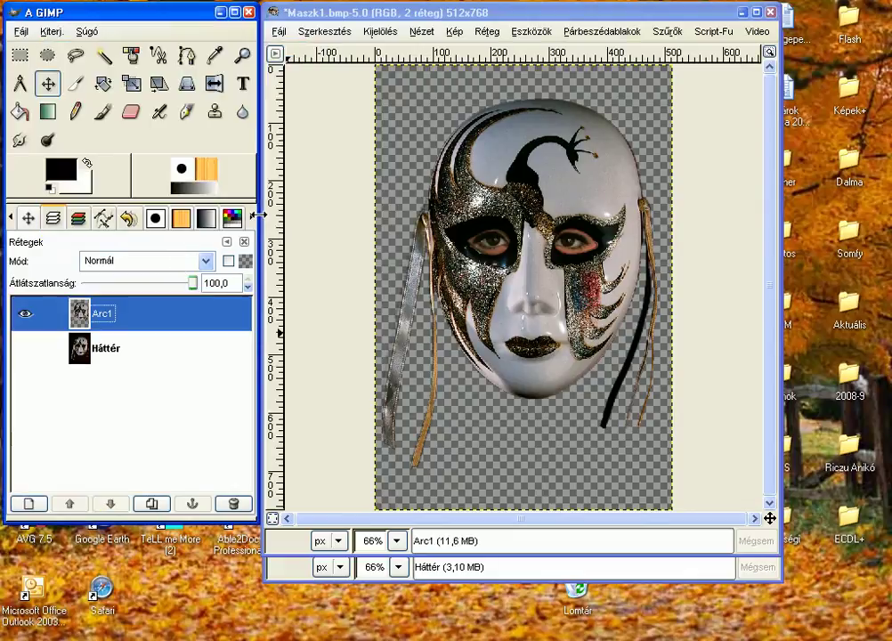
click(105, 321)
double_click(104, 316)
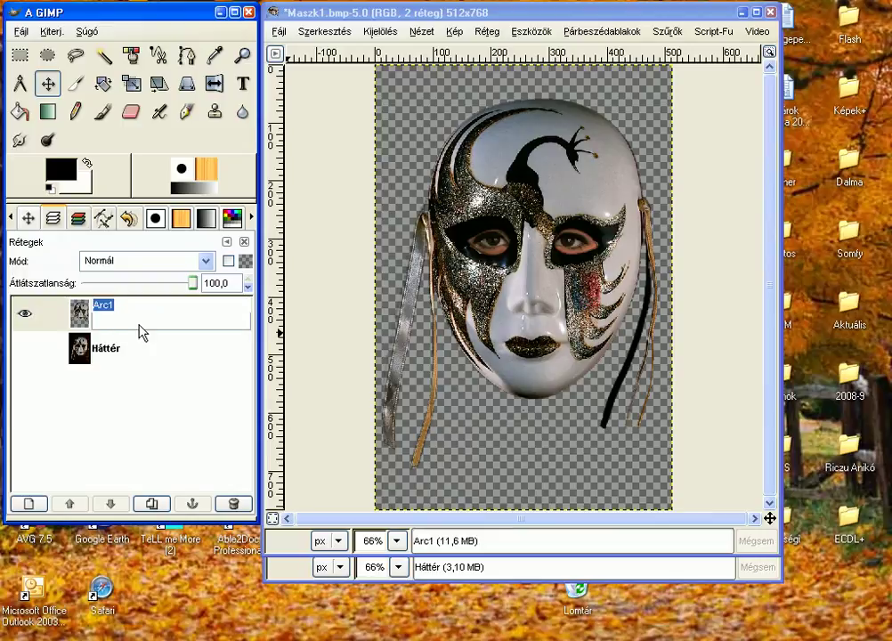
text(Maszk)
text(1)
key(Return)
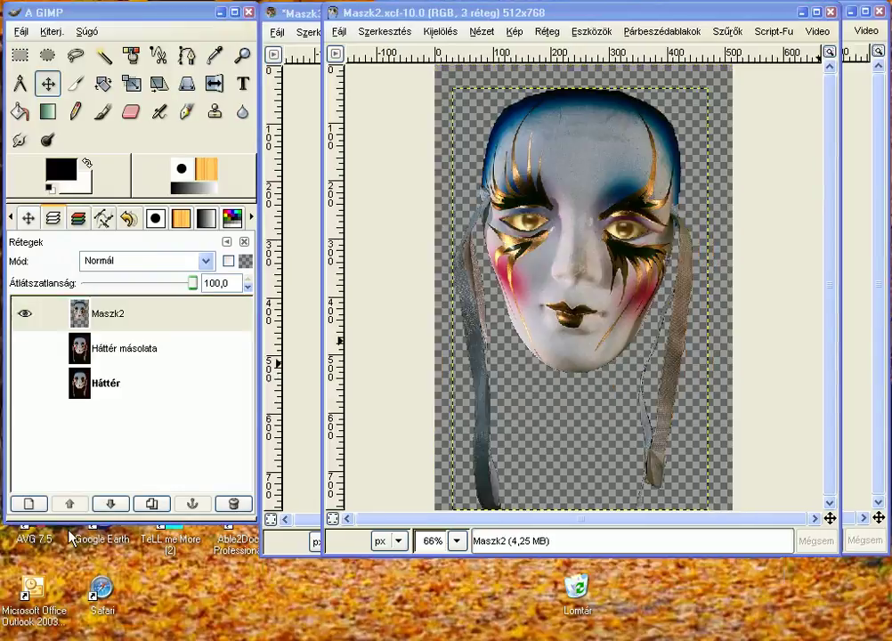
Bring the Maszk3, Maszk2 and Maszk1 mask images forward in turn, ending on Maszk1
click(309, 381)
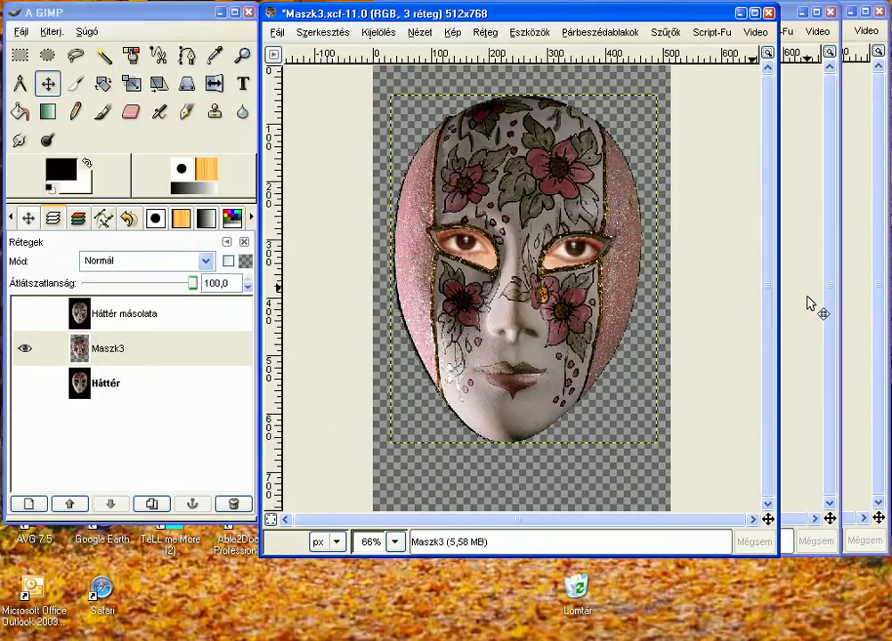
click(812, 302)
click(855, 305)
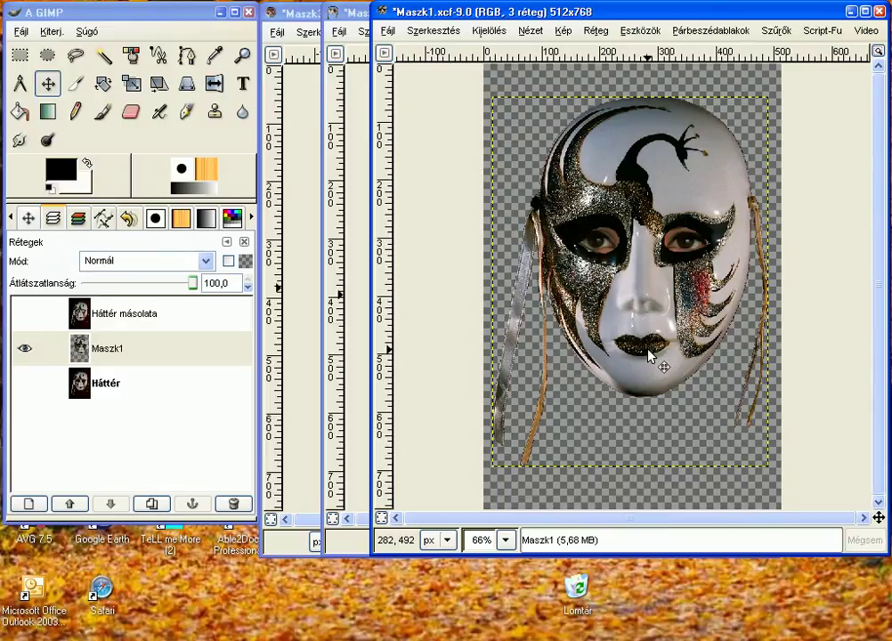
Switch to the Álarcok.xcf composite window from the GIMP taskbar window list
click(678, 637)
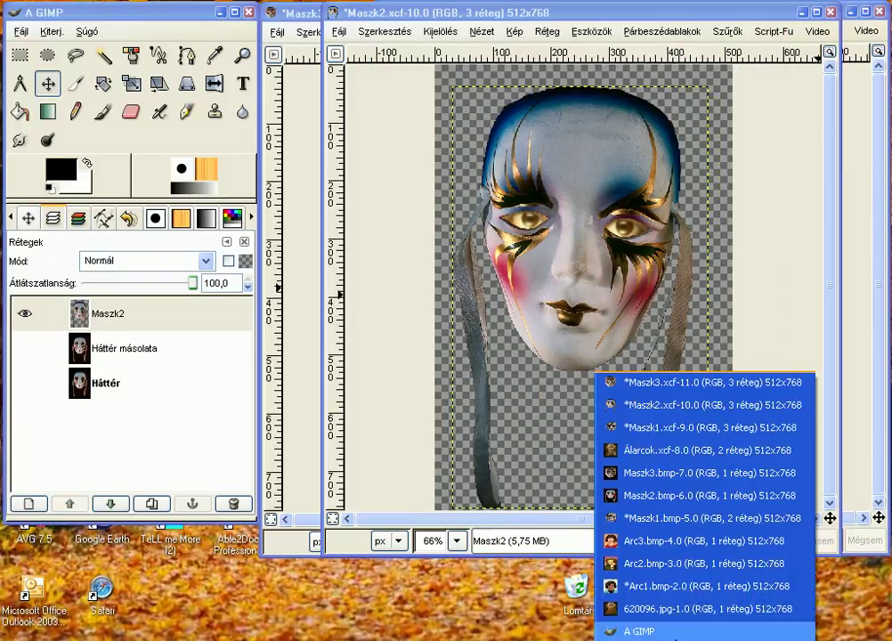
drag(669, 454, 665, 458)
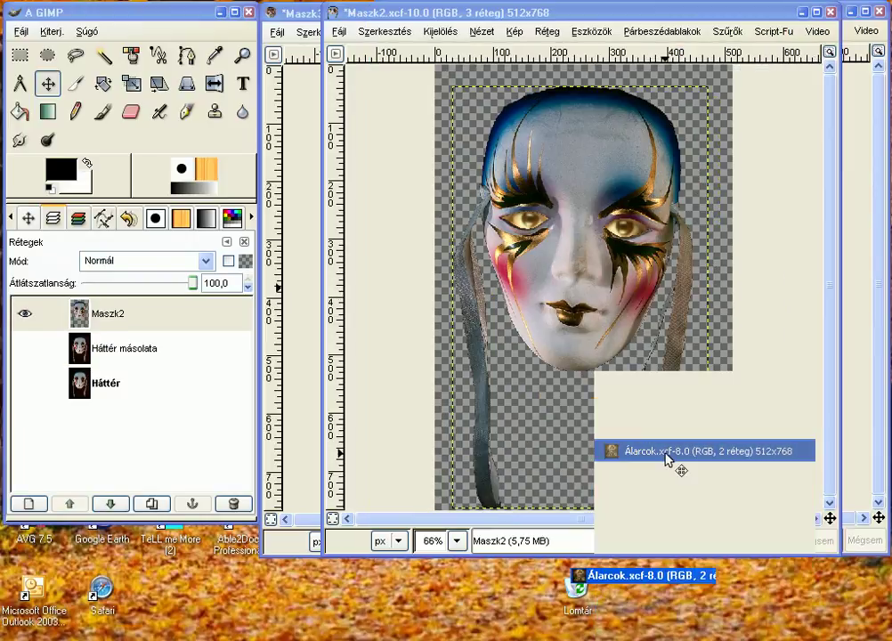